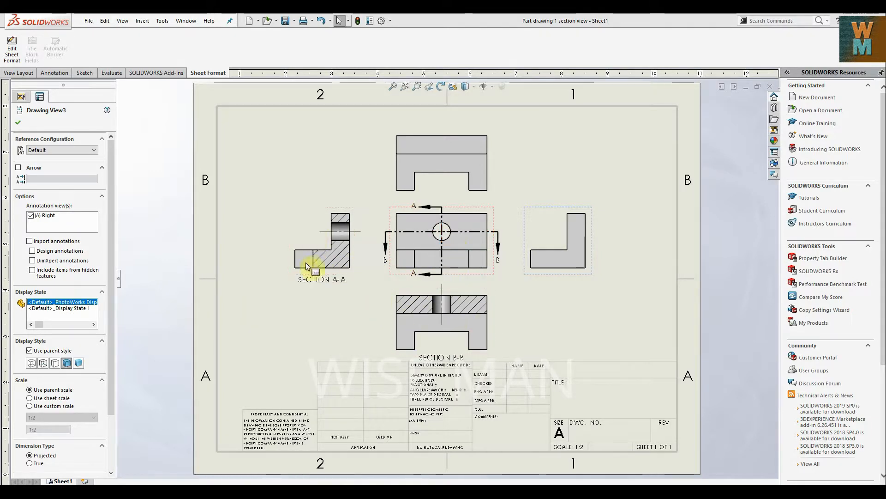
Create a new drawing document on a standard A (ANSI) Landscape sheet
{"action": "left_click", "coordinate": [89, 21]}
{"action": "left_click", "coordinate": [109, 38]}
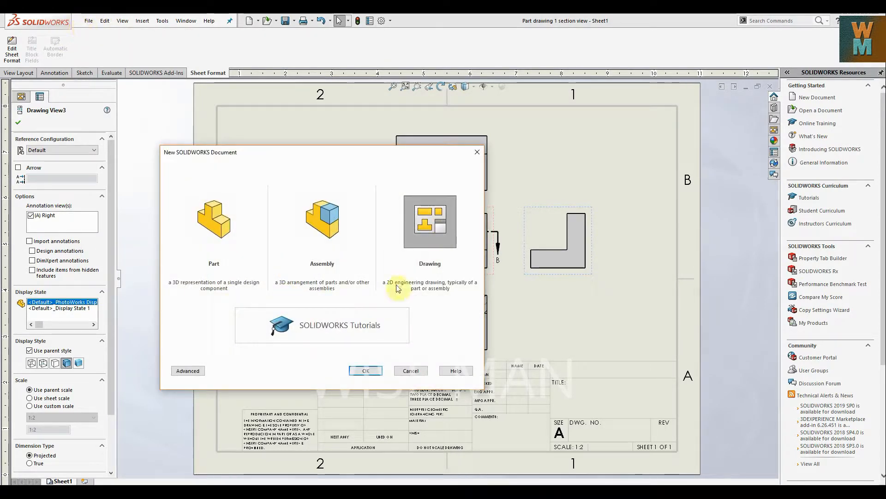
{"action": "left_click", "coordinate": [421, 217]}
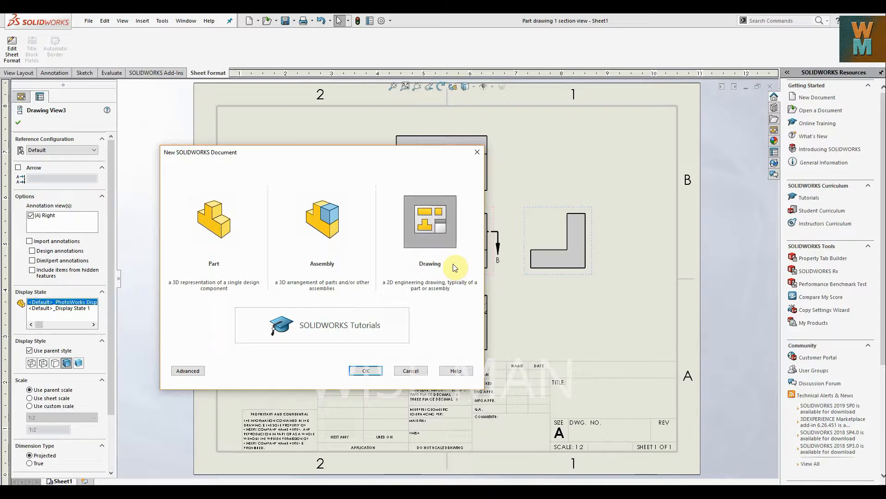
{"action": "left_click", "coordinate": [367, 371]}
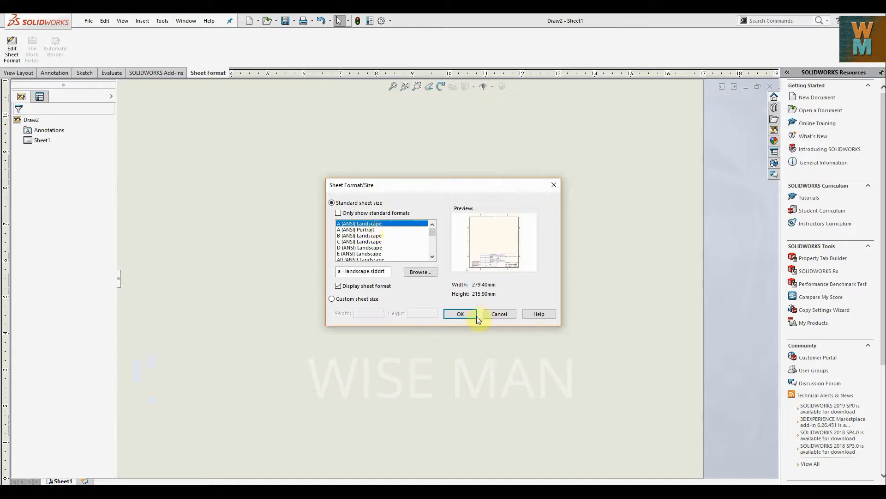
{"action": "left_click", "coordinate": [461, 315]}
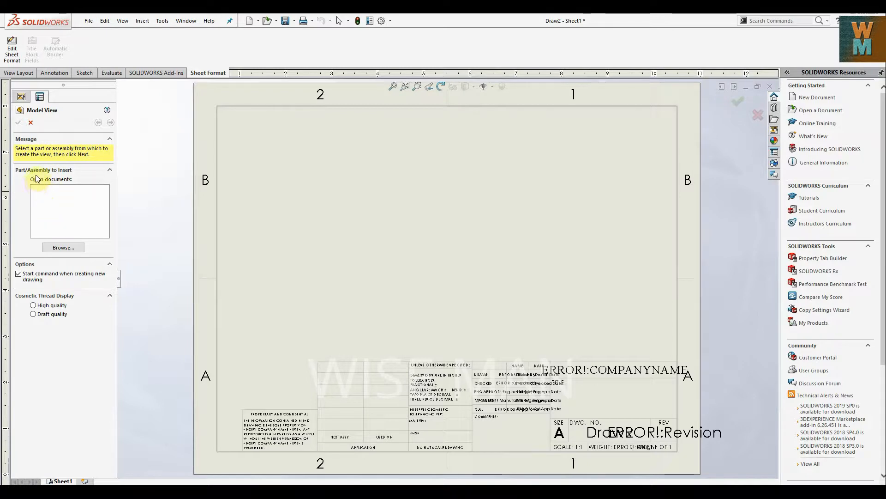
Load Part drawing 1.SLDPRT from the Solidworks ME09 folder as the model for the drawing view
{"action": "left_click", "coordinate": [64, 248]}
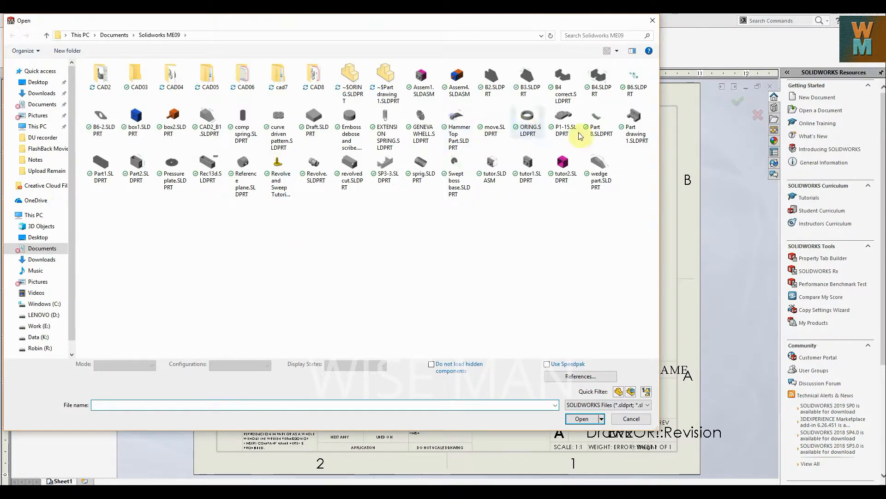
{"action": "left_click", "coordinate": [636, 132]}
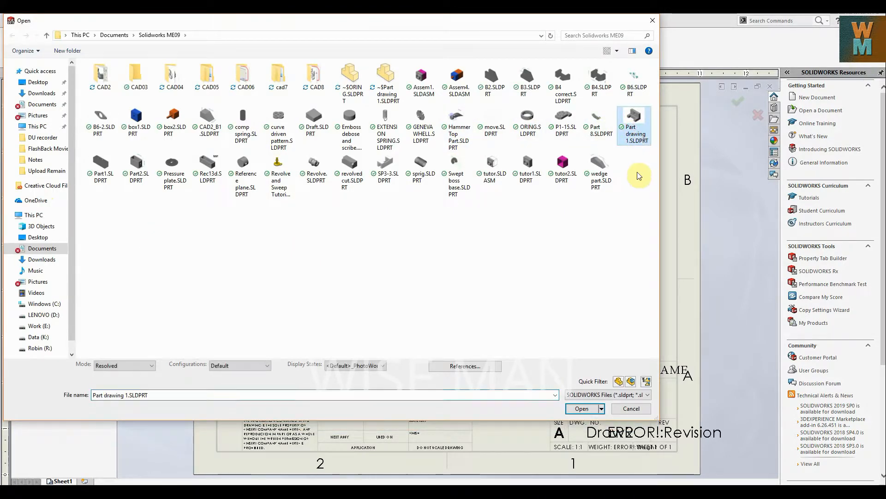
{"action": "left_click", "coordinate": [581, 408]}
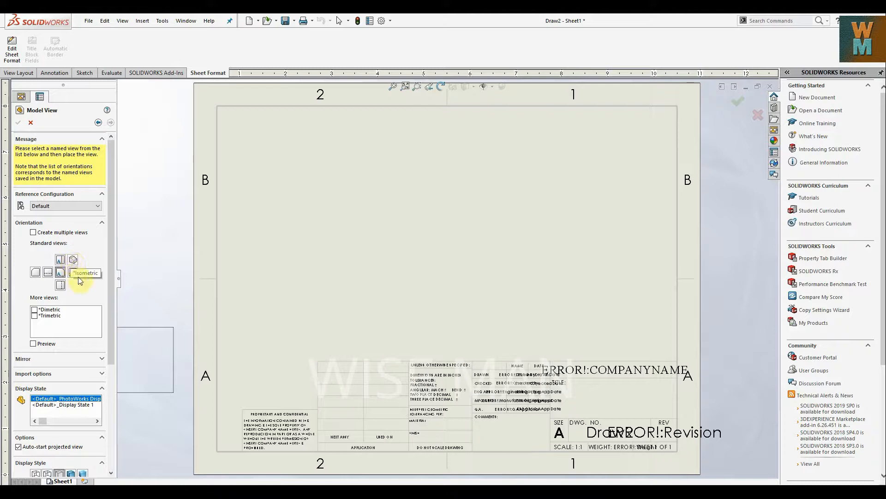
Place the part's front view near the middle of the sheet and finish without adding projected views
{"action": "left_click", "coordinate": [65, 261]}
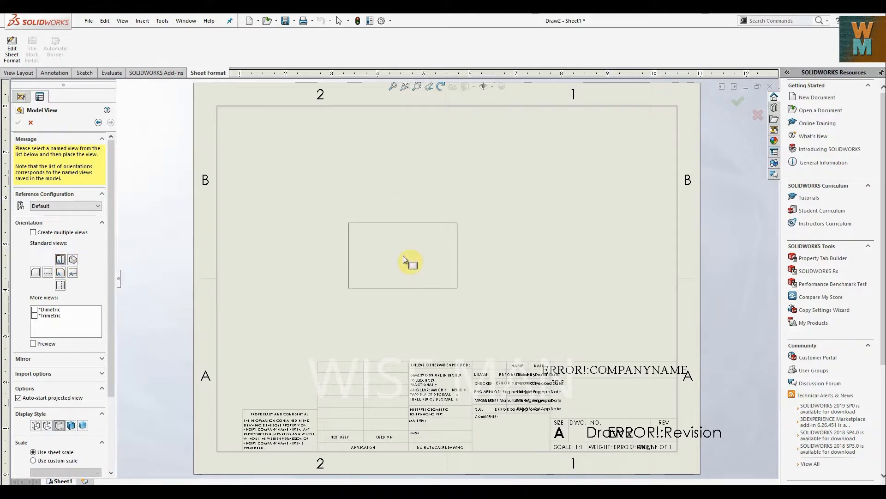
{"action": "left_click", "coordinate": [60, 272]}
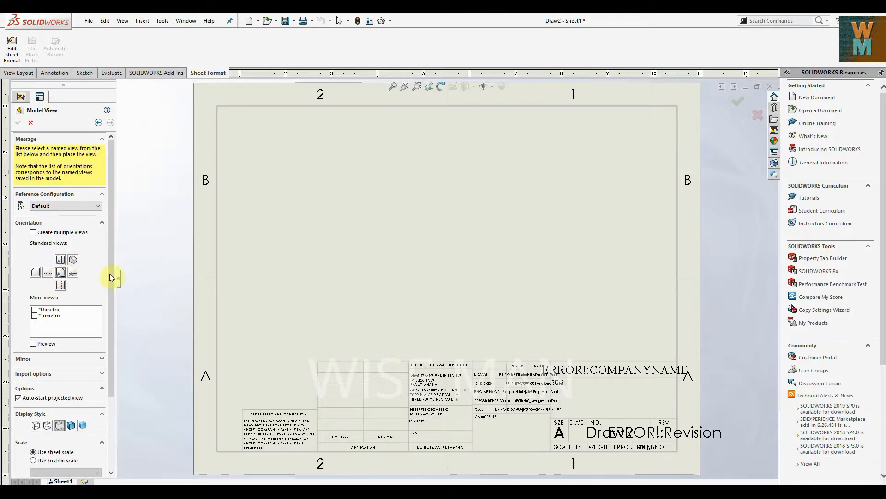
{"action": "left_click", "coordinate": [72, 272]}
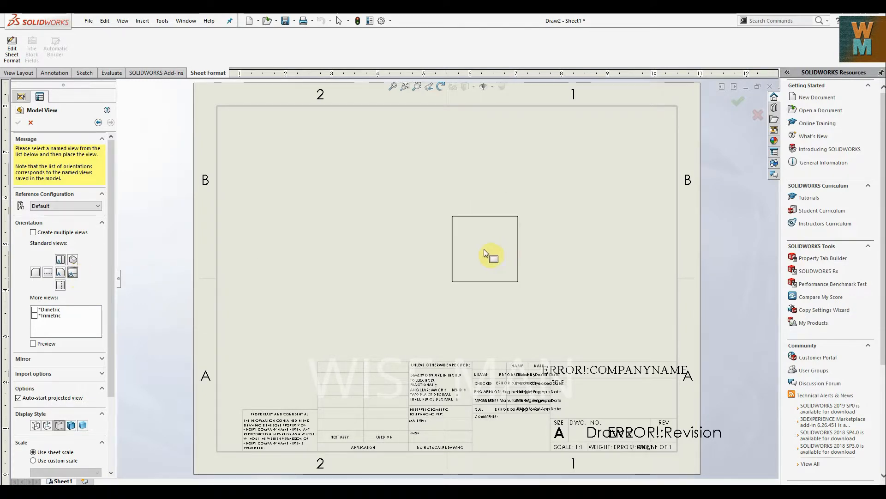
{"action": "left_click", "coordinate": [61, 276]}
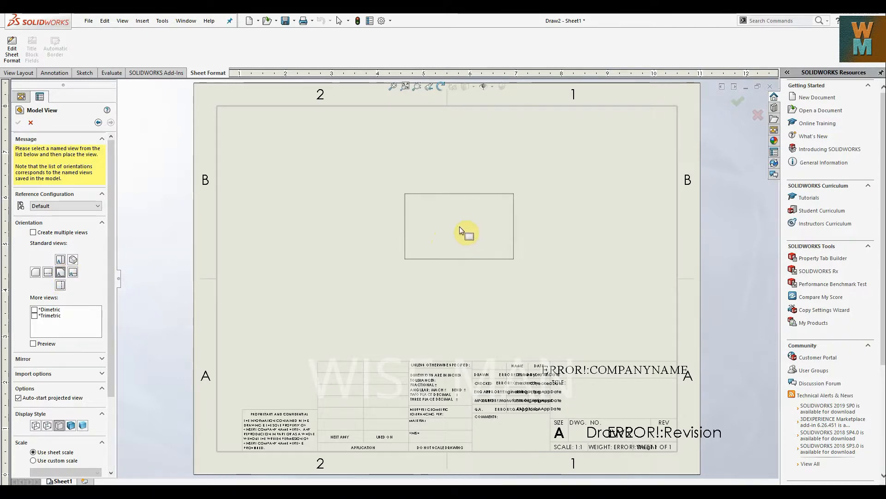
{"action": "left_click", "coordinate": [460, 234]}
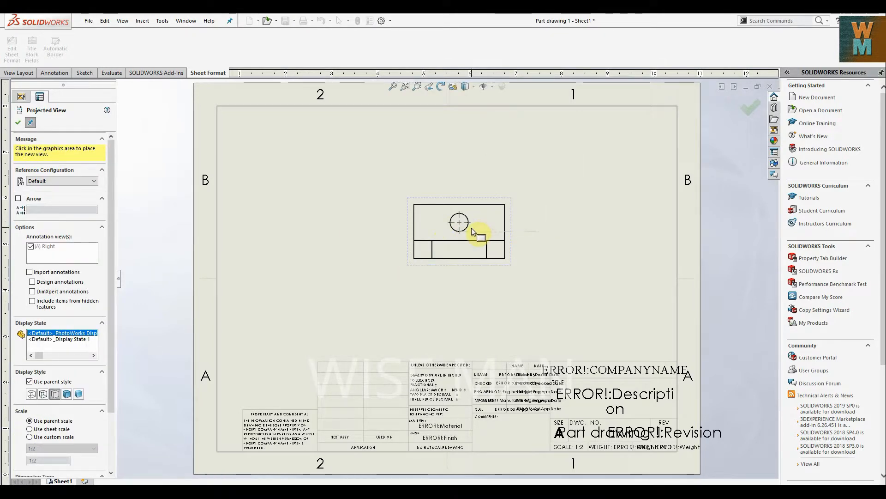
{"action": "left_click", "coordinate": [379, 230]}
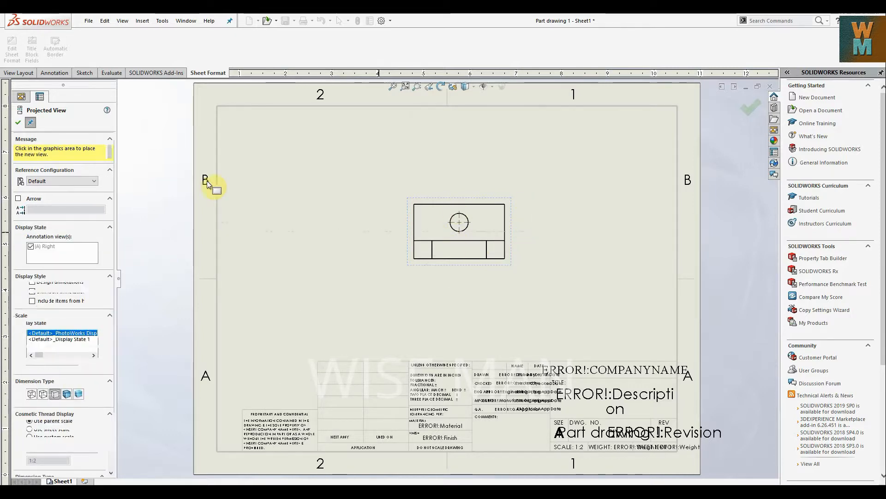
{"action": "left_click", "coordinate": [19, 123]}
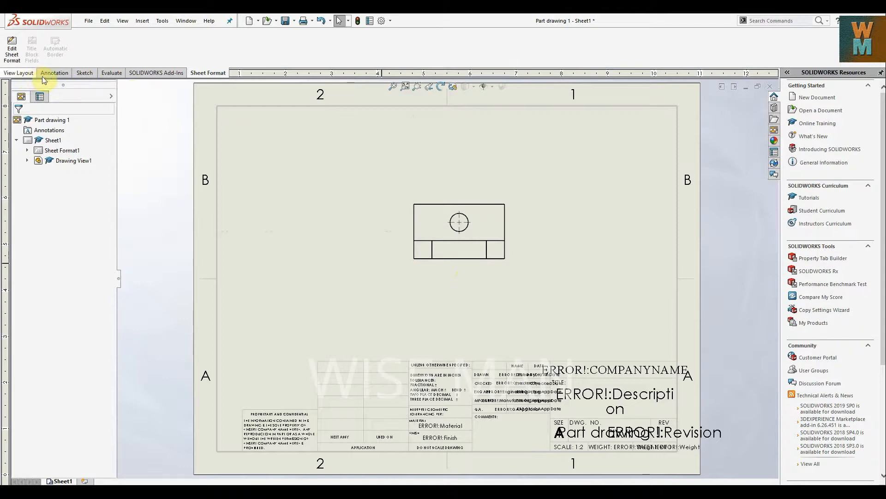
Create section view A-A with a vertical cutting line through the hole's center, placed to the left of the front view
{"action": "left_click", "coordinate": [20, 73]}
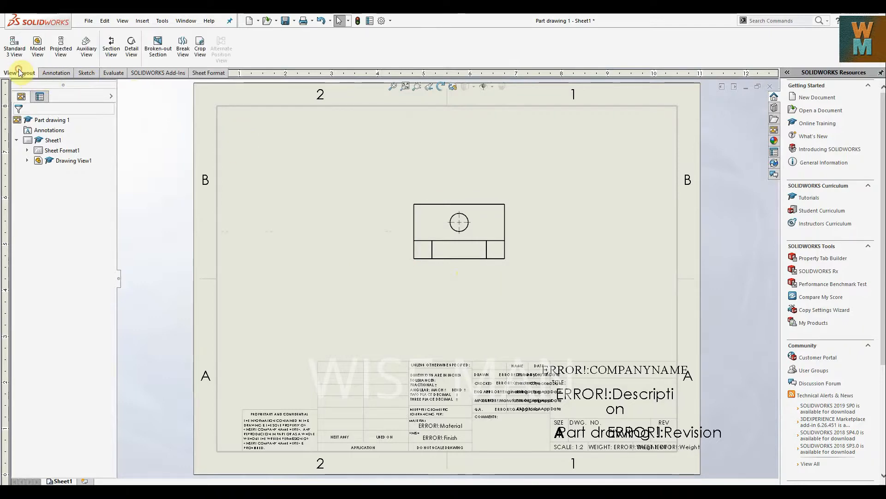
{"action": "left_click", "coordinate": [110, 55]}
{"action": "left_click", "coordinate": [52, 269]}
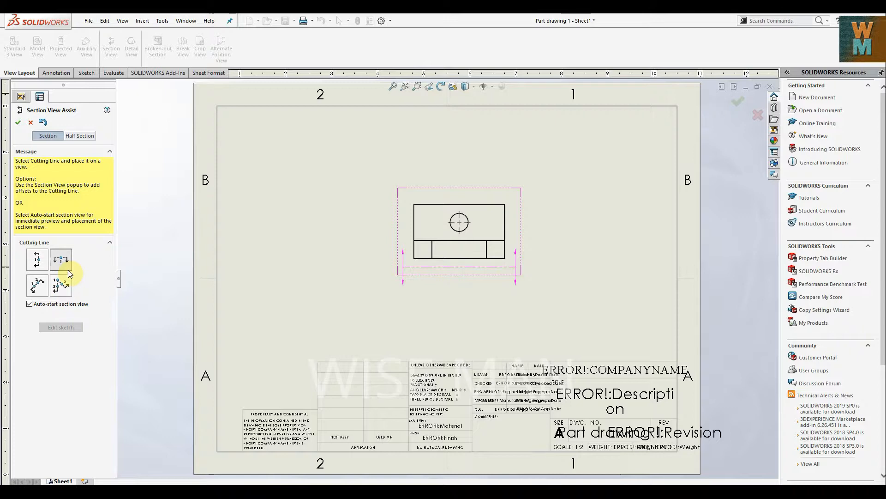
{"action": "left_click", "coordinate": [40, 264]}
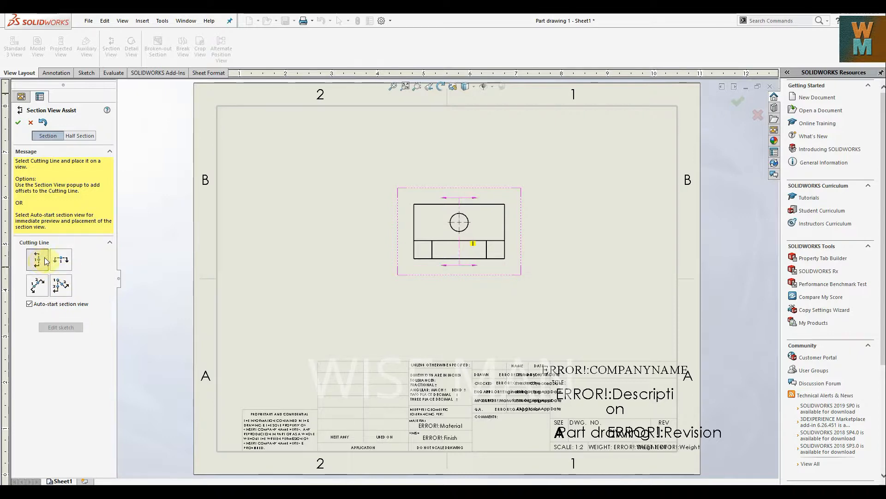
{"action": "left_click", "coordinate": [459, 223]}
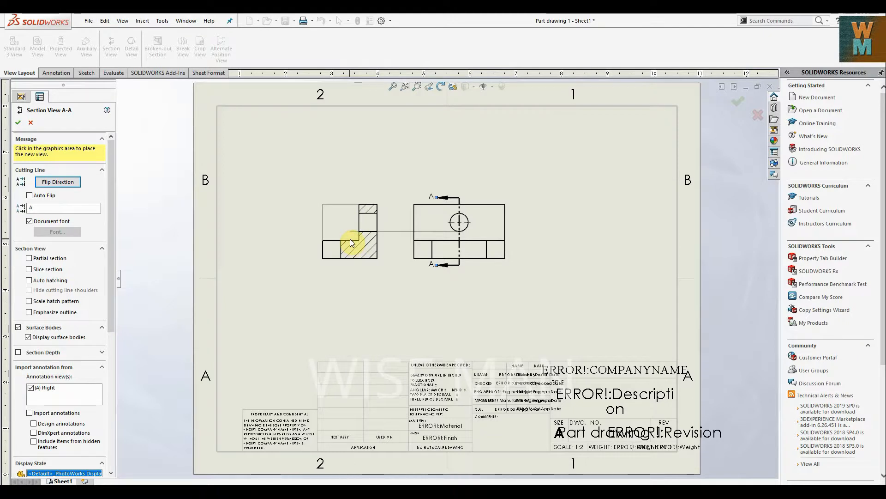
{"action": "left_click", "coordinate": [350, 239]}
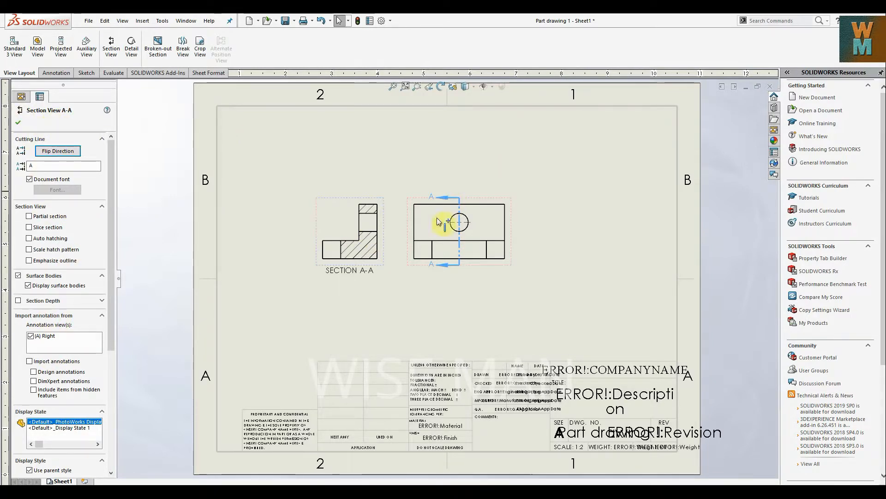
Try flipping the cutting direction of section A-A back and forth
{"action": "left_click", "coordinate": [50, 154]}
{"action": "left_click", "coordinate": [48, 153]}
{"action": "left_click", "coordinate": [49, 153]}
{"action": "left_click", "coordinate": [48, 153]}
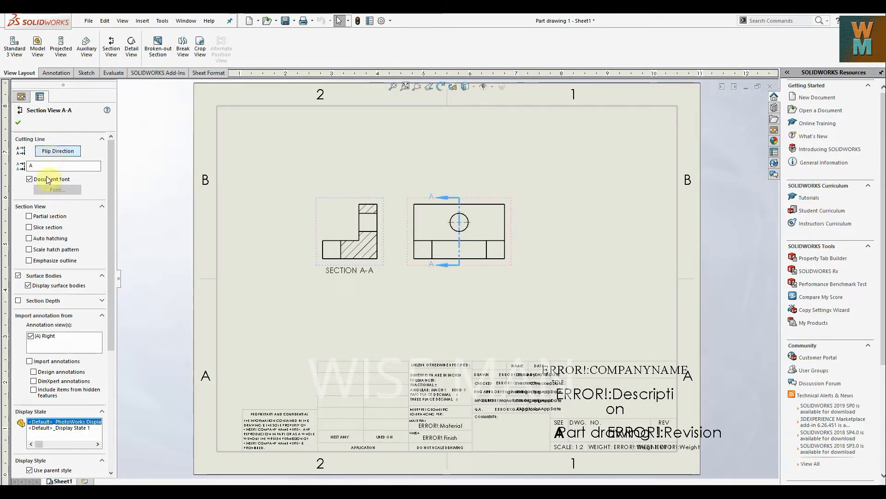
Try the slice section, scale hatch pattern and emphasize outline options on section A-A, switching each off again
{"action": "left_click", "coordinate": [36, 228]}
{"action": "left_click", "coordinate": [37, 229]}
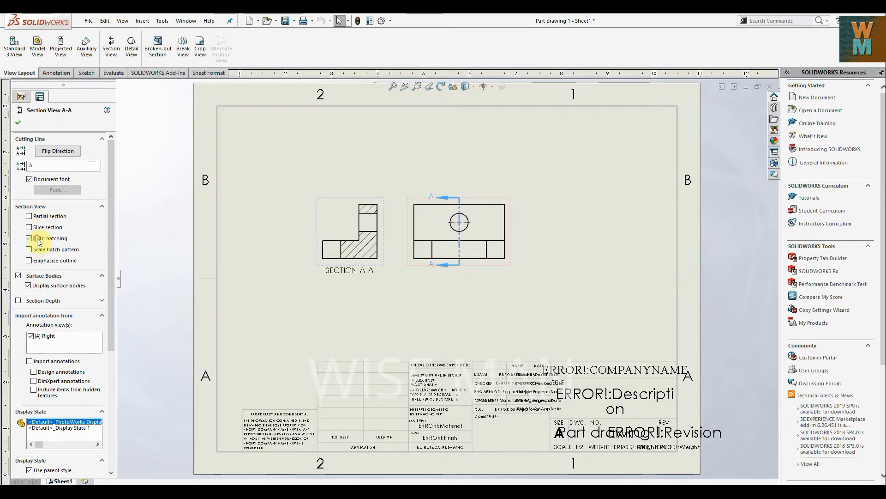
{"action": "left_click", "coordinate": [38, 254]}
{"action": "left_click", "coordinate": [39, 252]}
{"action": "left_click", "coordinate": [41, 262]}
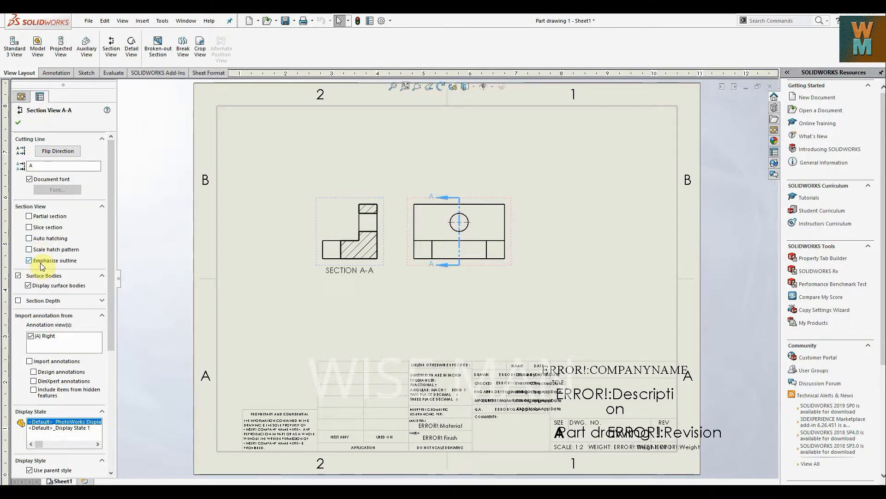
{"action": "left_click", "coordinate": [47, 261]}
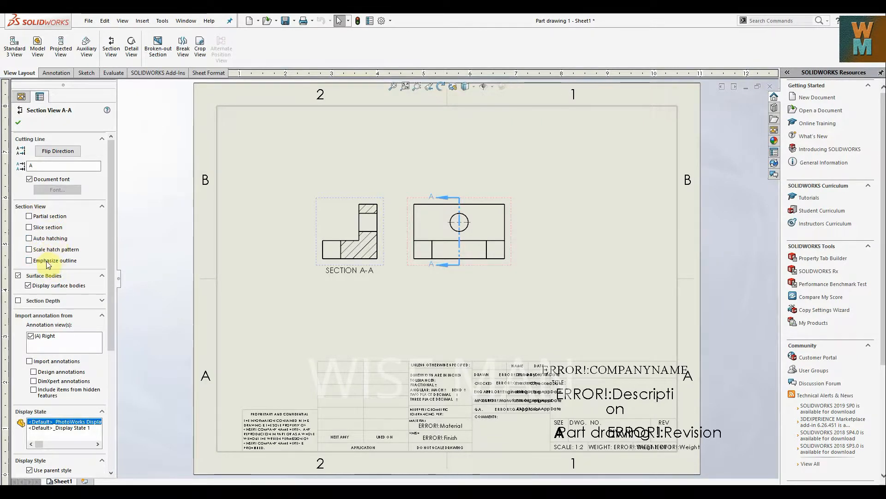
Compare the display styles on section A-A and set it to Shaded With Edges
{"action": "scroll", "coordinate": [68, 316], "scroll_direction": "down", "scroll_amount": 5}
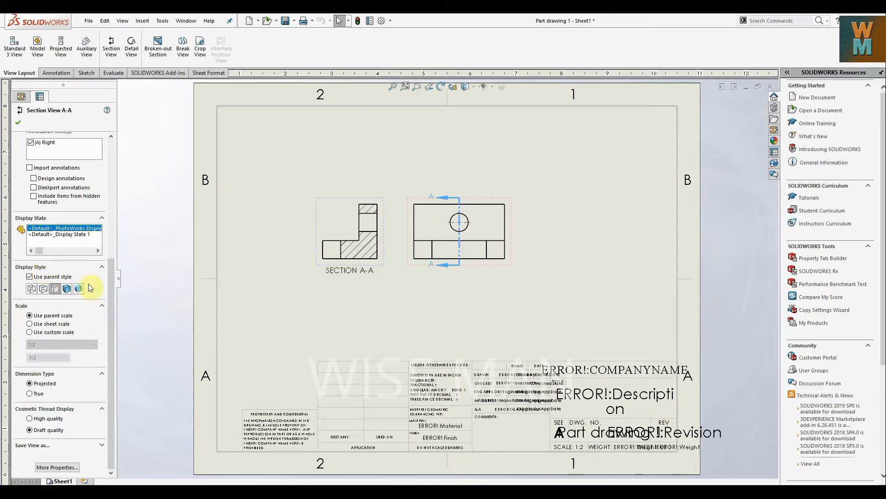
{"action": "left_click", "coordinate": [67, 288]}
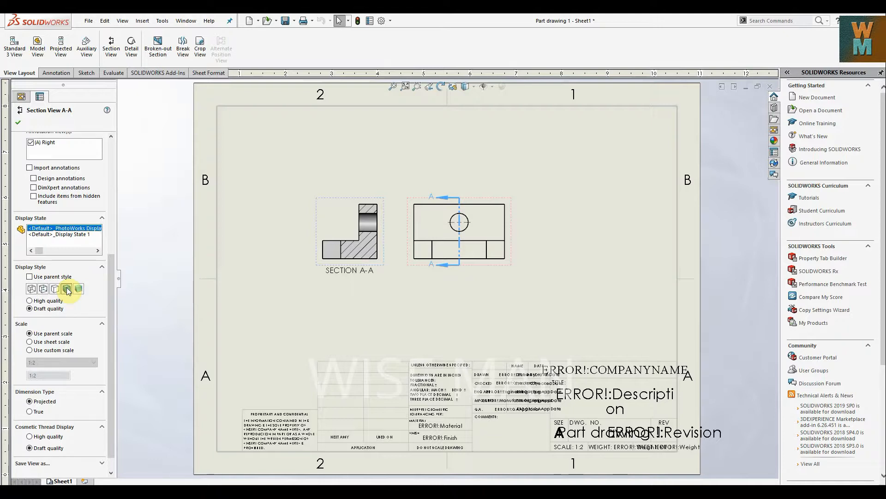
{"action": "left_click", "coordinate": [80, 290]}
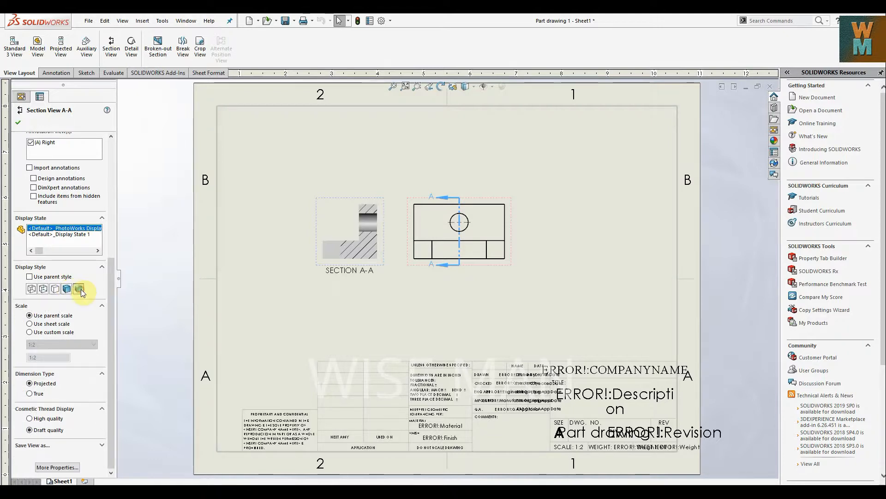
{"action": "left_click", "coordinate": [65, 289]}
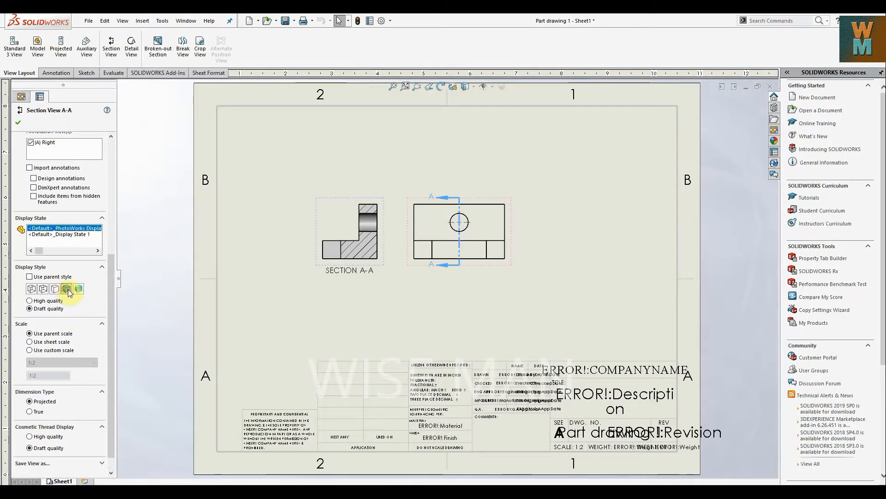
{"action": "left_click", "coordinate": [79, 289]}
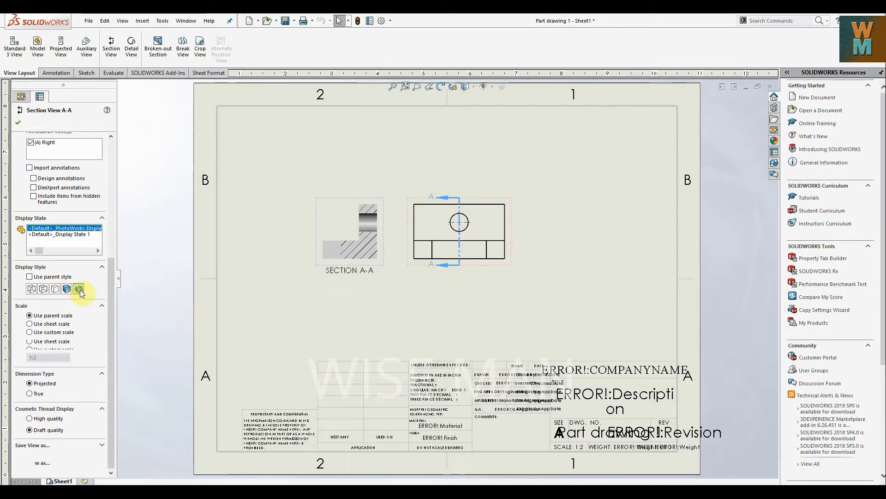
{"action": "left_click", "coordinate": [67, 289]}
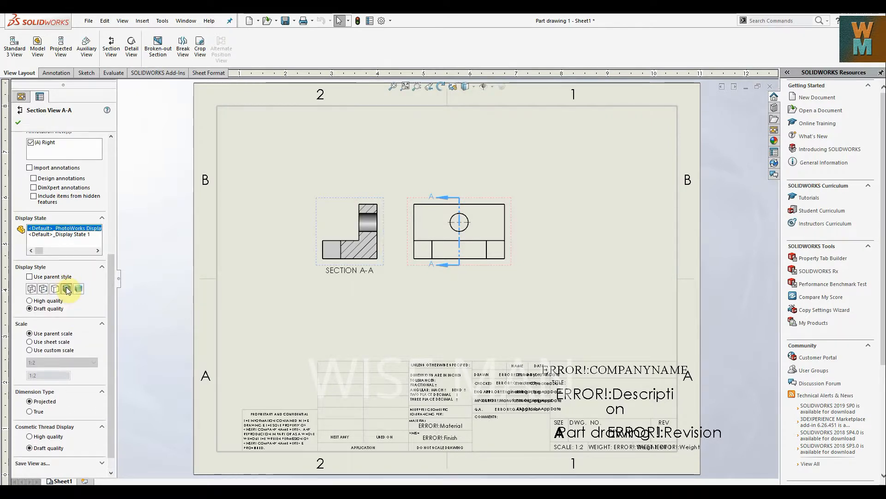
{"action": "left_click", "coordinate": [55, 289]}
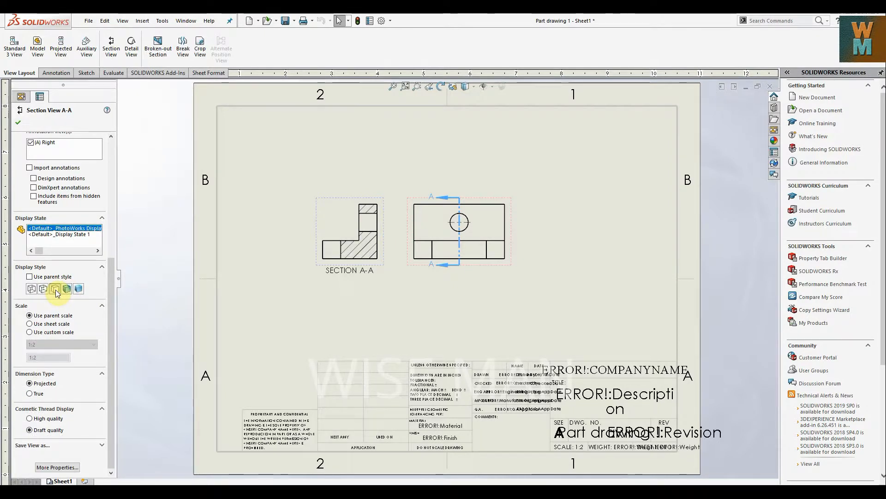
{"action": "left_click", "coordinate": [46, 290]}
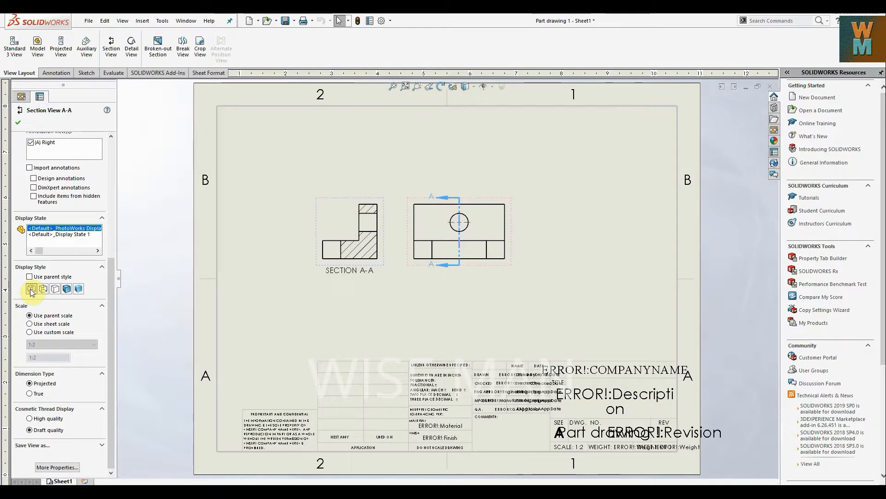
{"action": "left_click", "coordinate": [67, 290]}
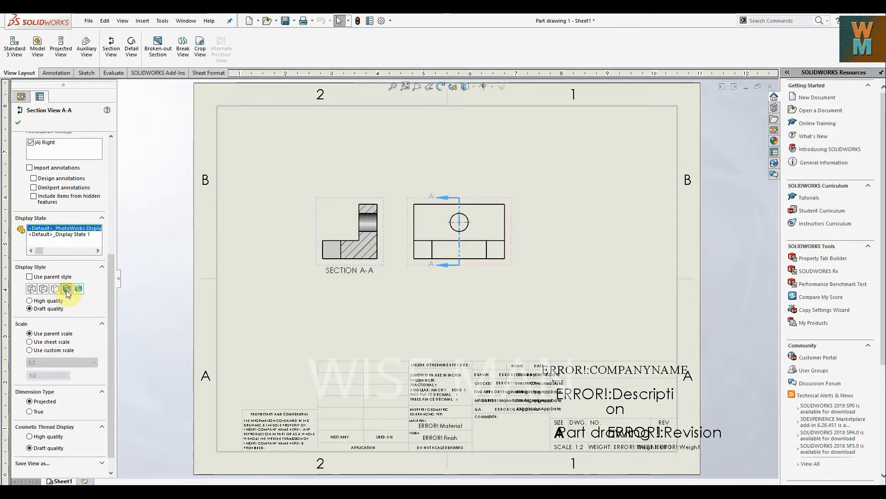
Switch section A-A to a custom scale, trying 1:4 and 3:2 before setting 1:1
{"action": "left_click", "coordinate": [50, 350]}
{"action": "left_click", "coordinate": [70, 363]}
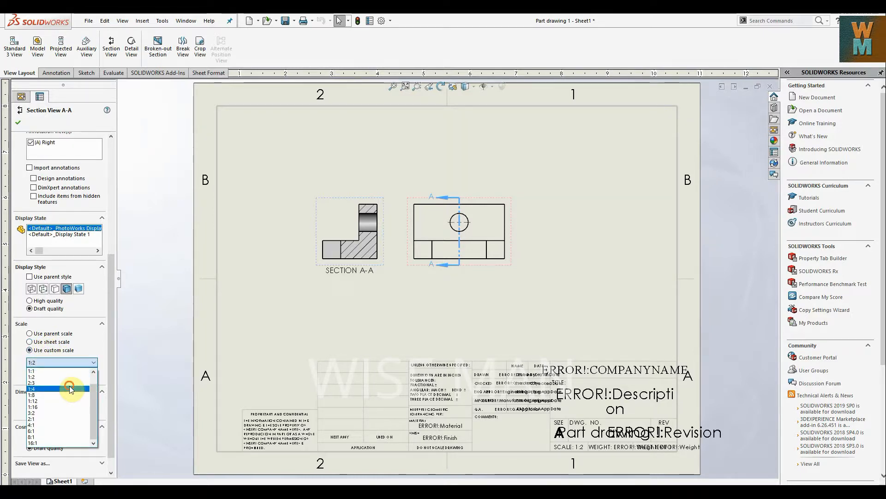
{"action": "left_click", "coordinate": [70, 386]}
{"action": "left_click", "coordinate": [70, 362]}
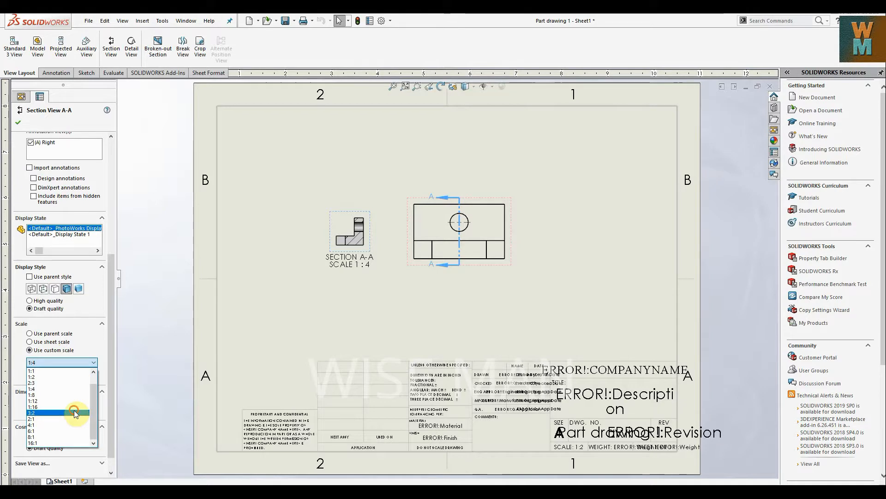
{"action": "left_click", "coordinate": [74, 410]}
{"action": "left_click", "coordinate": [69, 362]}
{"action": "left_click", "coordinate": [69, 373]}
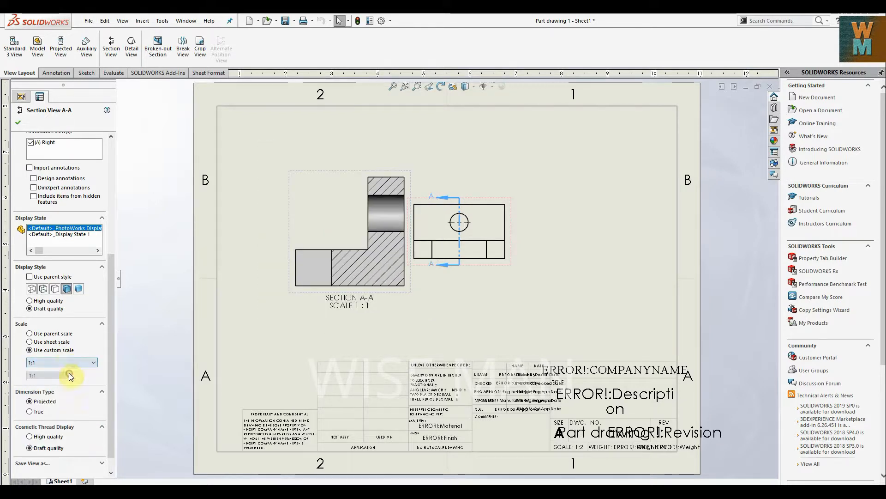
Set section A-A to use the parent scale, keep the projected dimension type, and accept the view's properties
{"action": "left_click", "coordinate": [52, 334]}
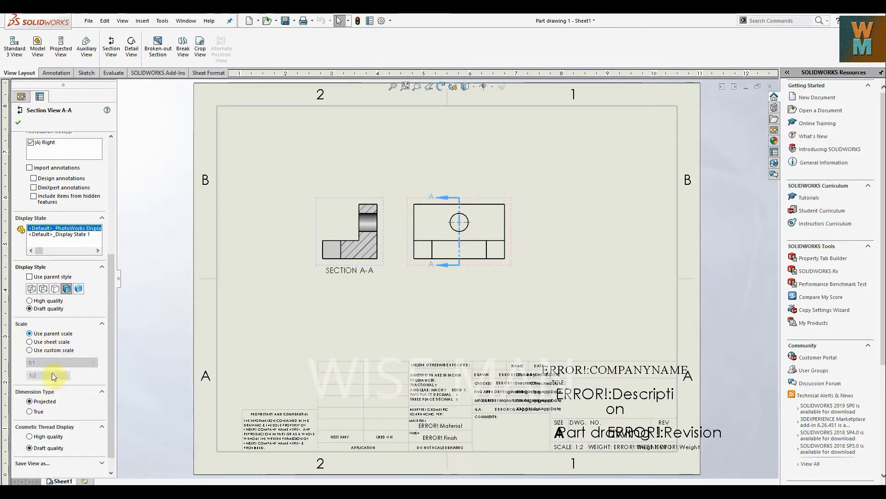
{"action": "scroll", "coordinate": [50, 387], "scroll_direction": "down", "scroll_amount": 1}
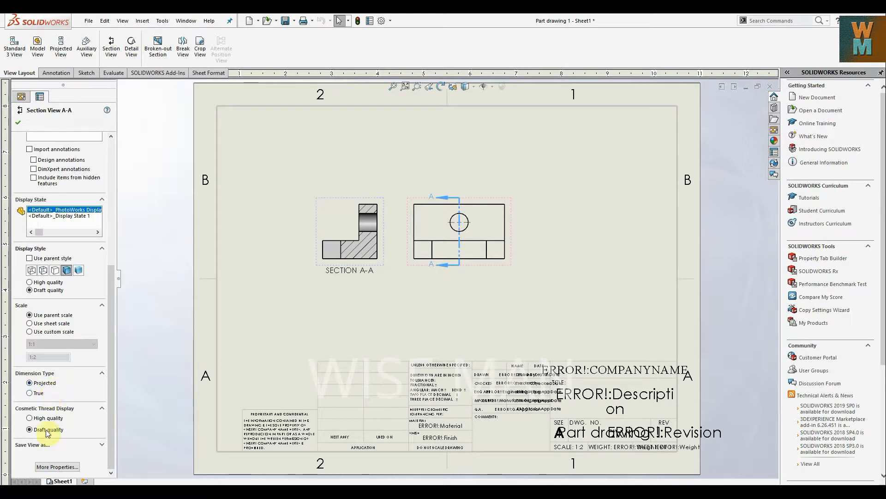
{"action": "left_click", "coordinate": [44, 386]}
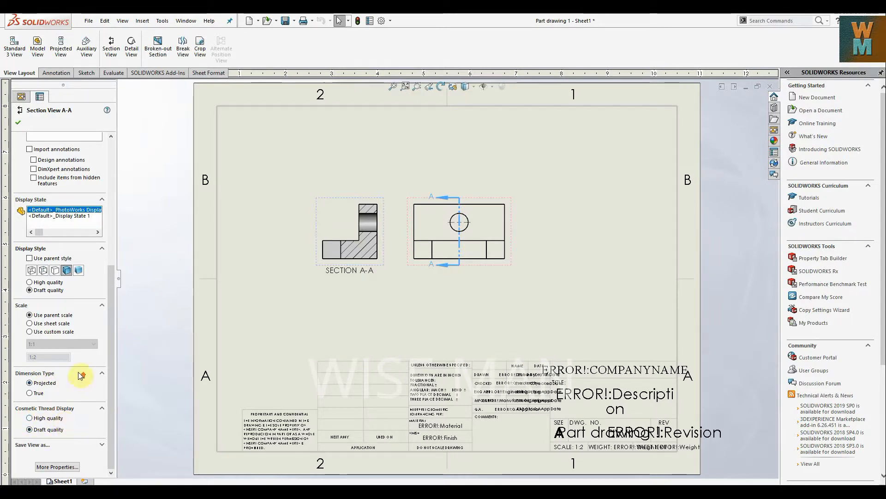
{"action": "scroll", "coordinate": [80, 375], "scroll_direction": "up", "scroll_amount": 8}
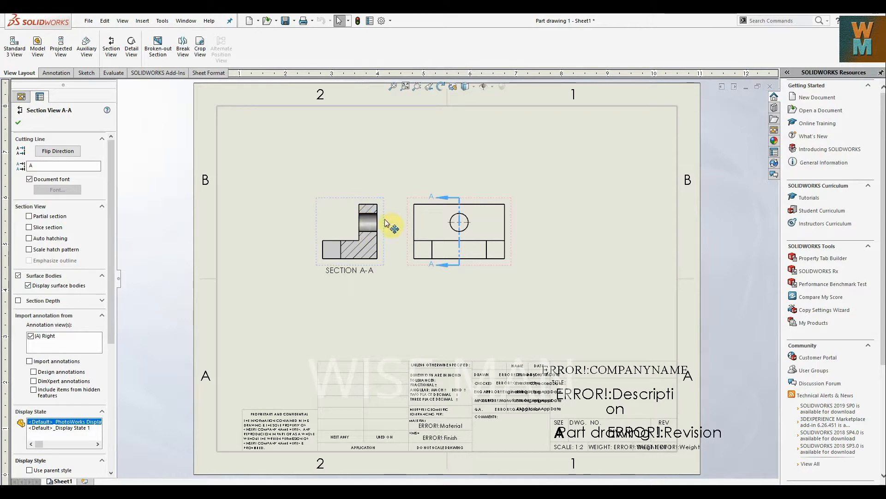
{"action": "left_click", "coordinate": [18, 123]}
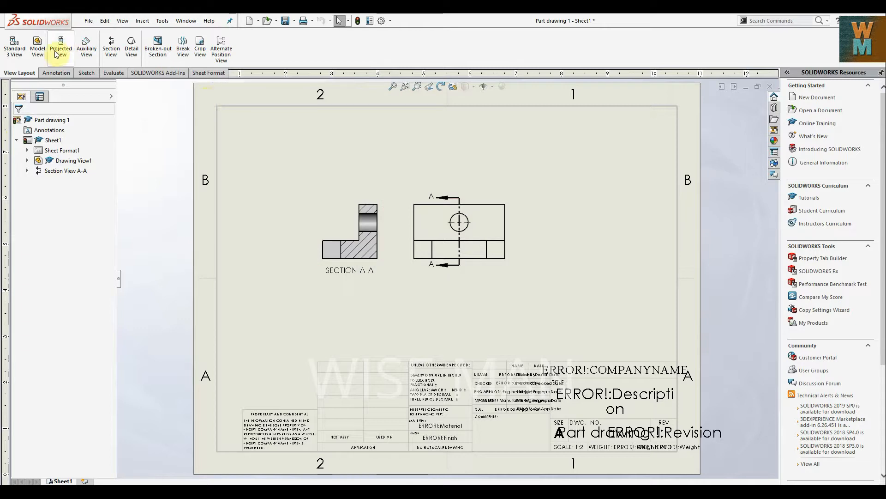
Create a horizontal section view through the hole's centre on the front view, place it above, and try flipping its cutting direction
{"action": "left_click", "coordinate": [110, 49]}
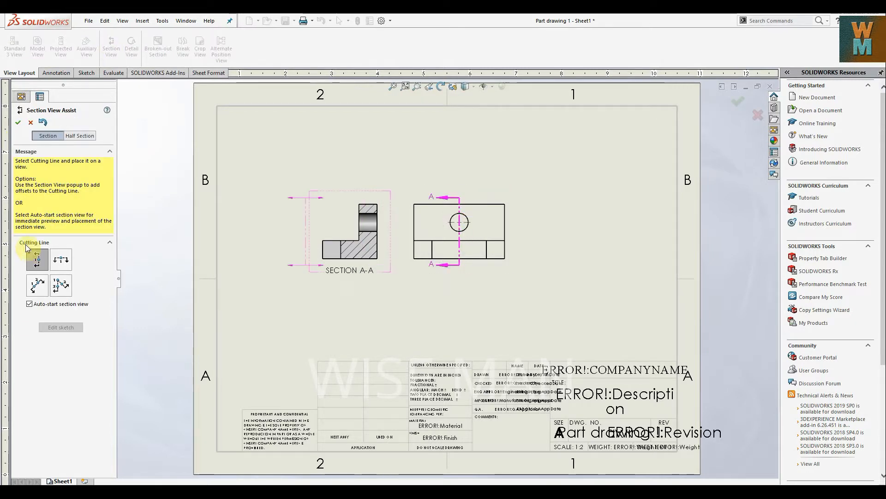
{"action": "left_click", "coordinate": [66, 264]}
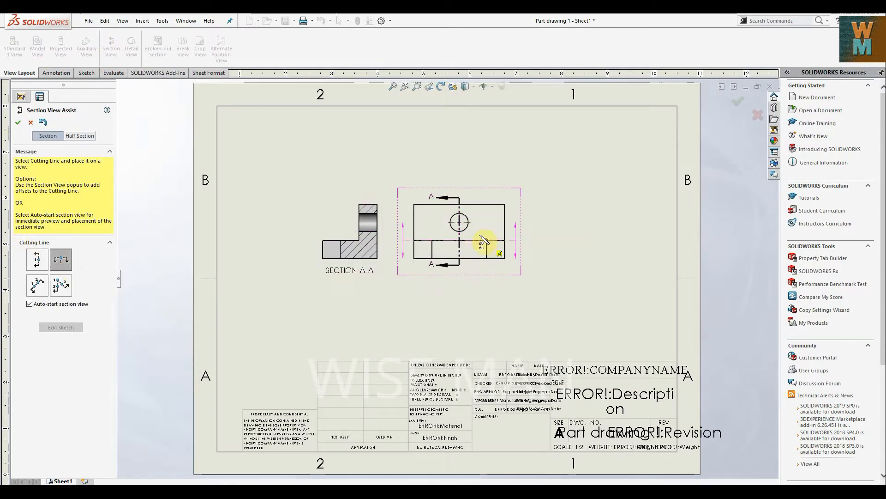
{"action": "left_click", "coordinate": [460, 224]}
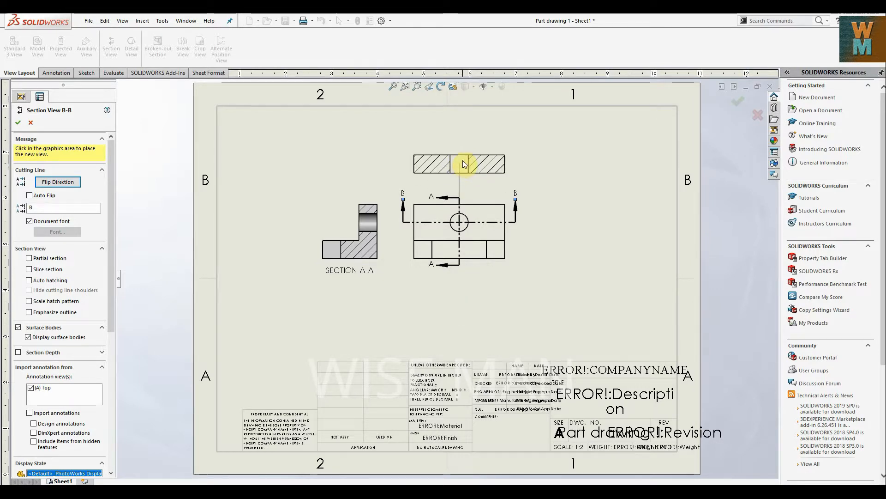
{"action": "left_click", "coordinate": [463, 160]}
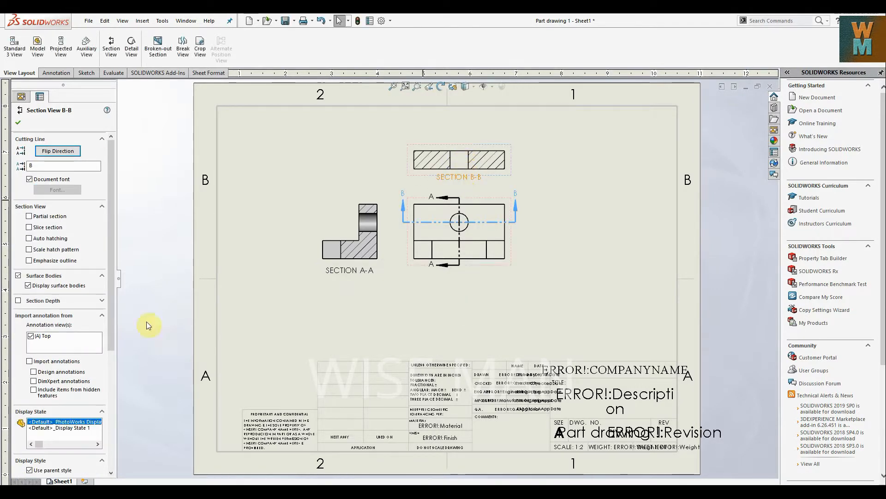
{"action": "left_click", "coordinate": [58, 151]}
{"action": "left_click", "coordinate": [58, 151]}
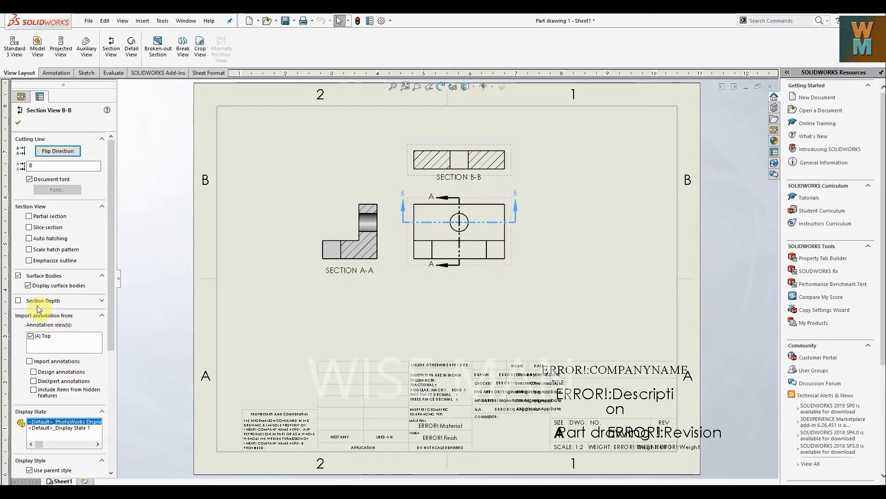
Turn off the parent style on section B-B and set its display style to Shaded With Edges
{"action": "scroll", "coordinate": [37, 306], "scroll_direction": "down", "scroll_amount": 5}
{"action": "left_click", "coordinate": [29, 284]}
{"action": "left_click", "coordinate": [66, 296]}
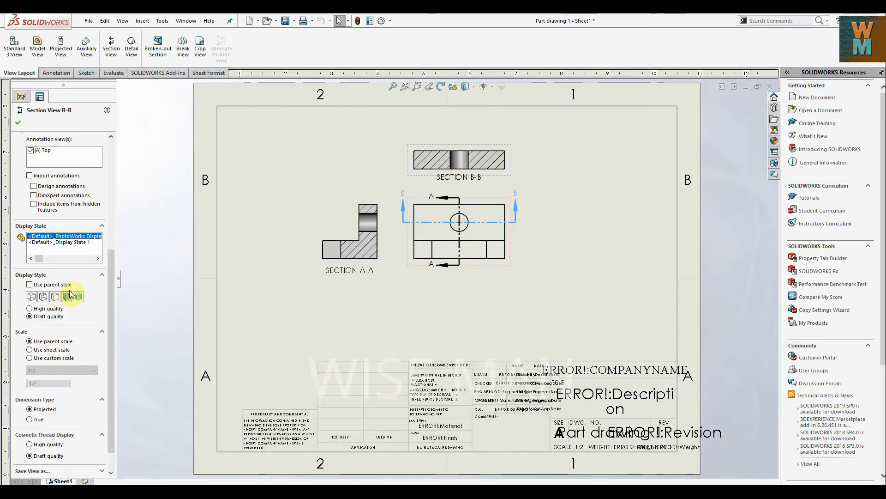
{"action": "left_click", "coordinate": [19, 122]}
{"action": "left_click", "coordinate": [440, 218]}
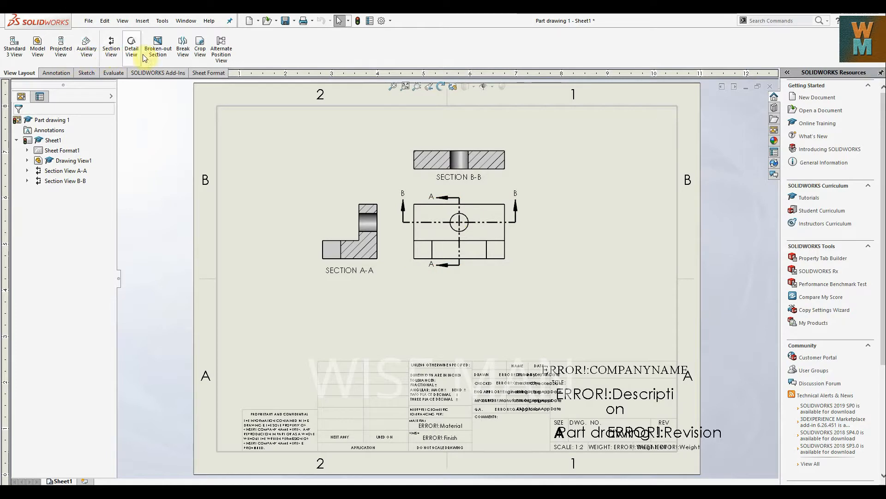
Create a horizontal section view through the slotted lower part of the front view, place it below, and flip its cutting direction
{"action": "left_click", "coordinate": [110, 46]}
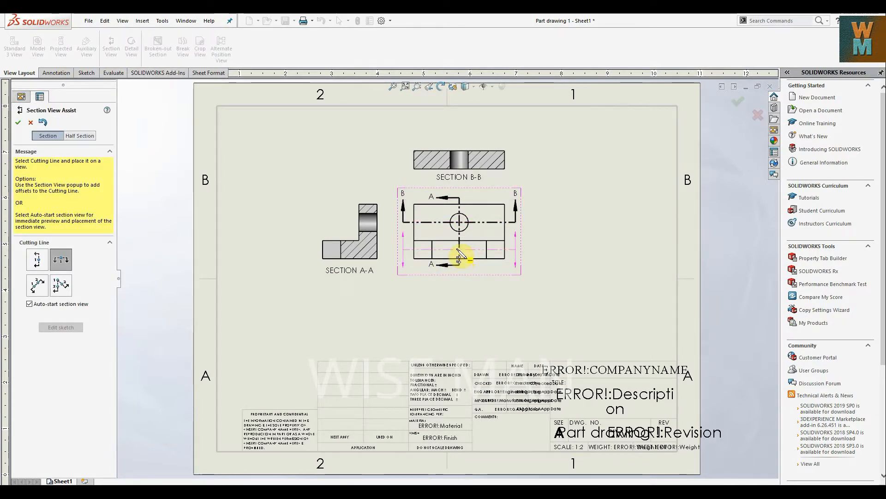
{"action": "left_click", "coordinate": [459, 250]}
{"action": "left_click", "coordinate": [460, 310]}
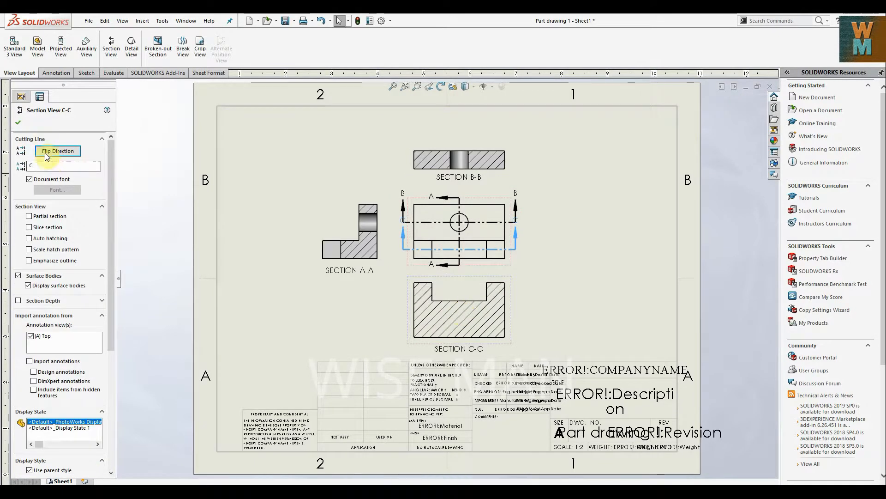
{"action": "left_click", "coordinate": [48, 154]}
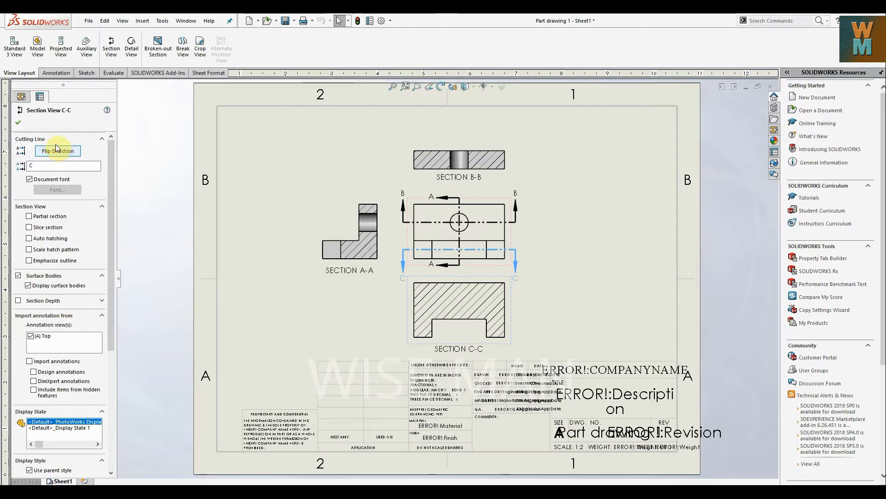
{"action": "left_click", "coordinate": [18, 124]}
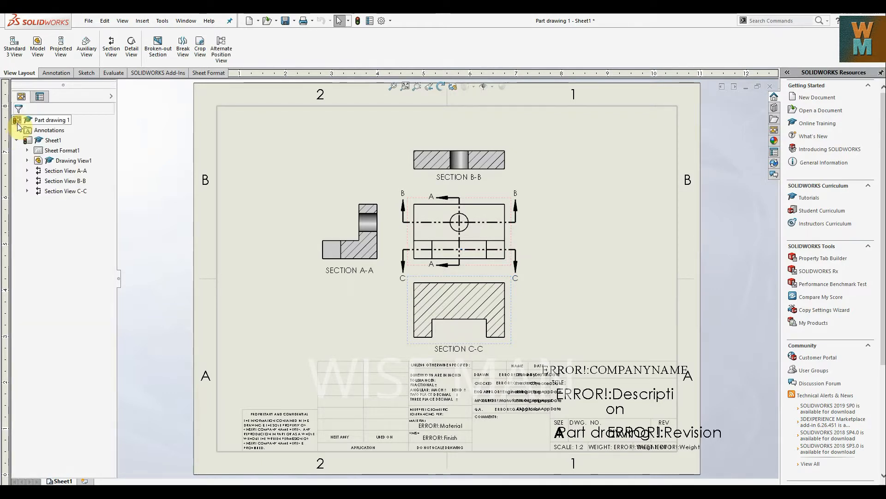
{"action": "left_click", "coordinate": [111, 48]}
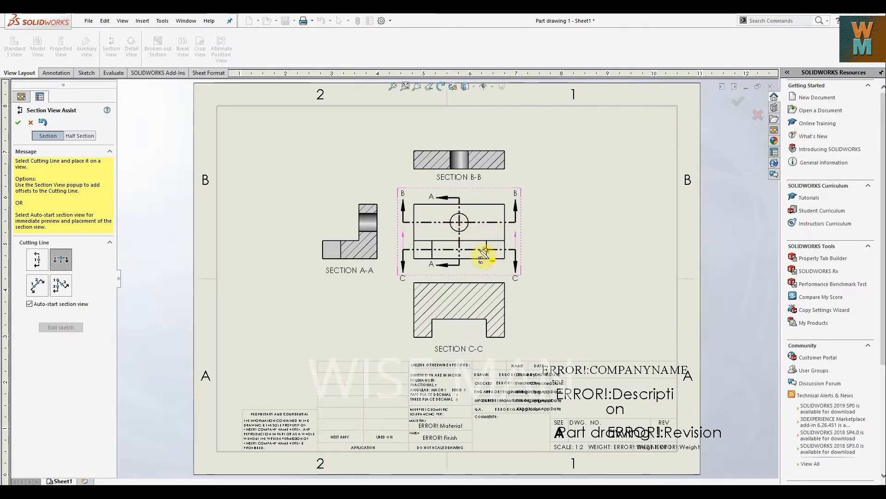
{"action": "left_click", "coordinate": [475, 222]}
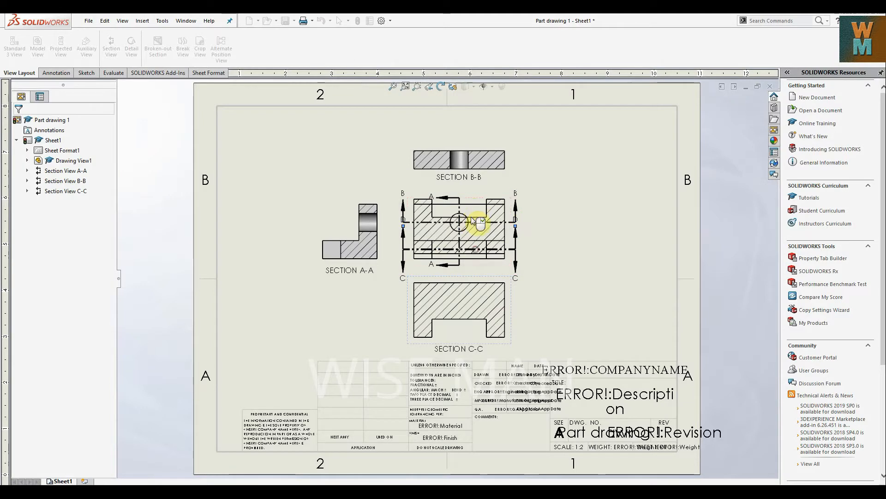
{"action": "left_click", "coordinate": [31, 123]}
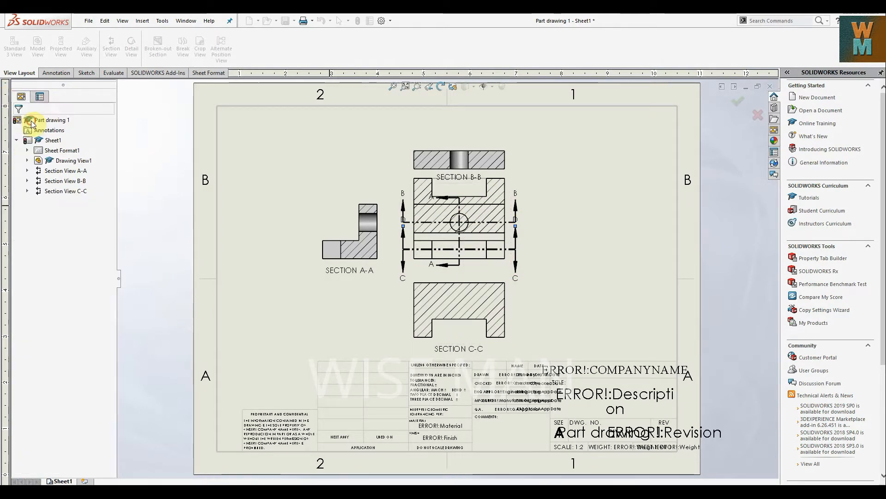
Create a vertical section view just right of the hole on the front view, place it to the right, and flip its cutting direction
{"action": "left_click", "coordinate": [112, 47]}
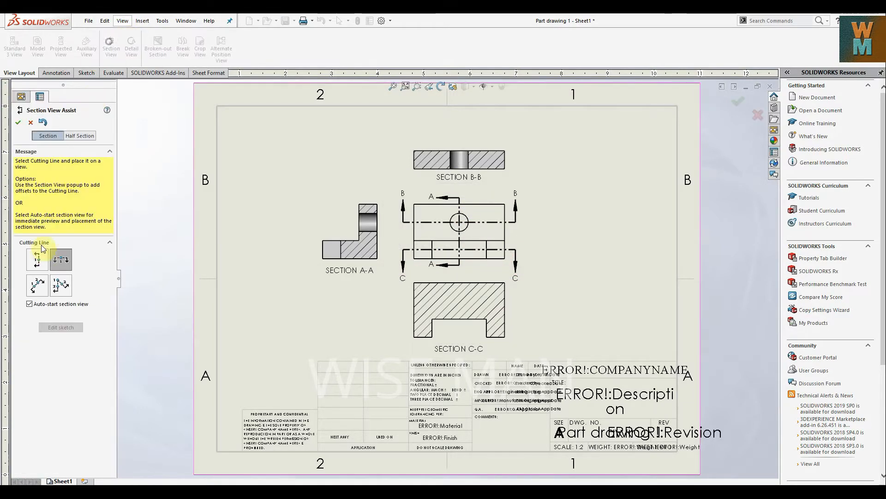
{"action": "left_click", "coordinate": [477, 226]}
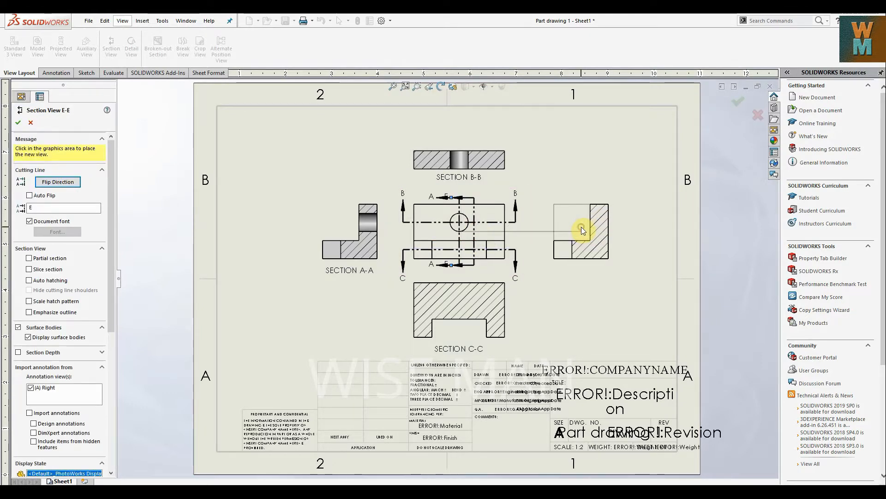
{"action": "left_click", "coordinate": [581, 226]}
{"action": "left_click", "coordinate": [72, 150]}
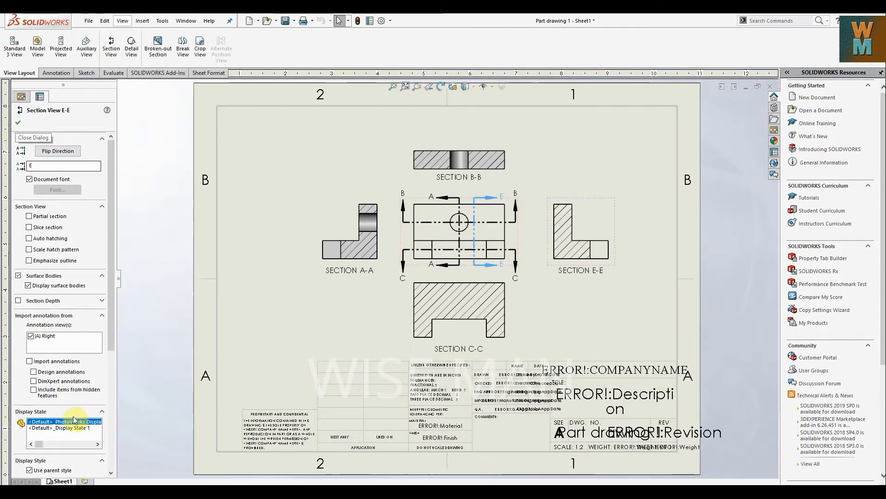
Set the display style of sections E-E and C-C to Shaded With Edges
{"action": "scroll", "coordinate": [66, 393], "scroll_direction": "down", "scroll_amount": 5}
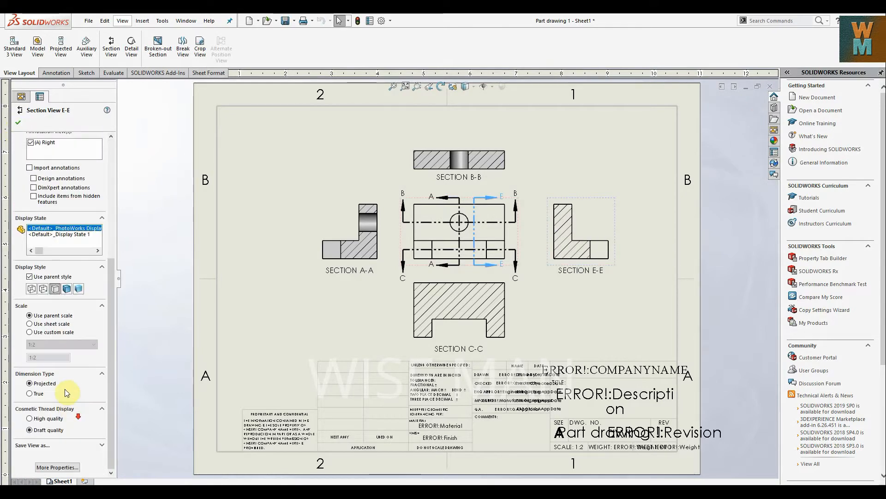
{"action": "left_click", "coordinate": [18, 122]}
{"action": "left_click", "coordinate": [475, 337]}
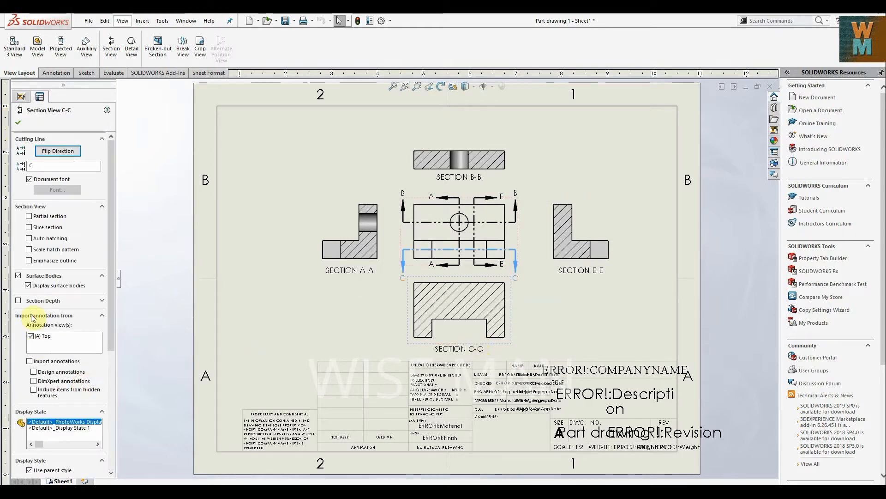
{"action": "scroll", "coordinate": [102, 296], "scroll_direction": "down", "scroll_amount": 5}
{"action": "left_click", "coordinate": [69, 290]}
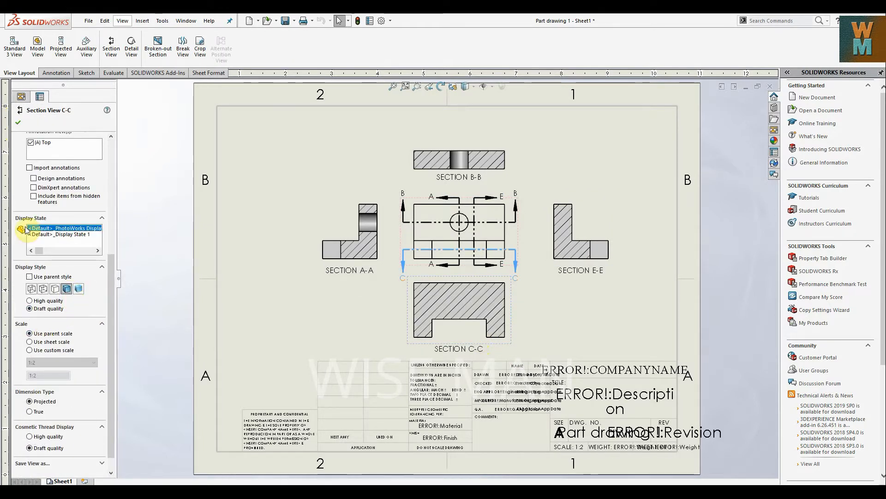
{"action": "left_click", "coordinate": [18, 123]}
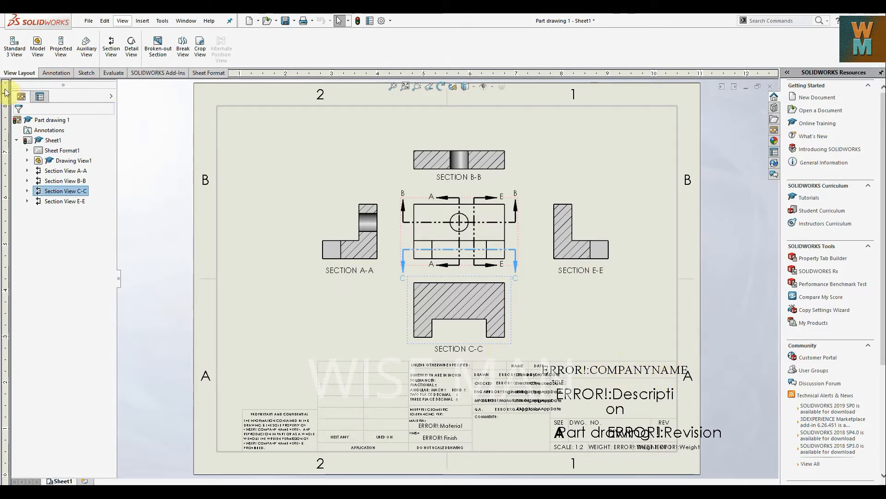
Edit the sheet format and delete the company name, description, revision, weight and drawing number texts from the title block
{"action": "left_click", "coordinate": [56, 73]}
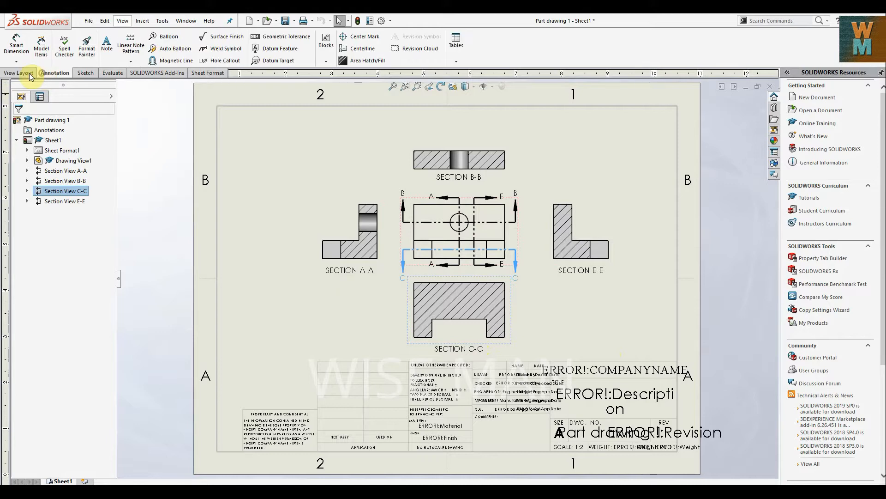
{"action": "left_click", "coordinate": [207, 72]}
{"action": "left_click", "coordinate": [12, 48]}
{"action": "left_click", "coordinate": [633, 372]}
{"action": "key", "text": "Delete"}
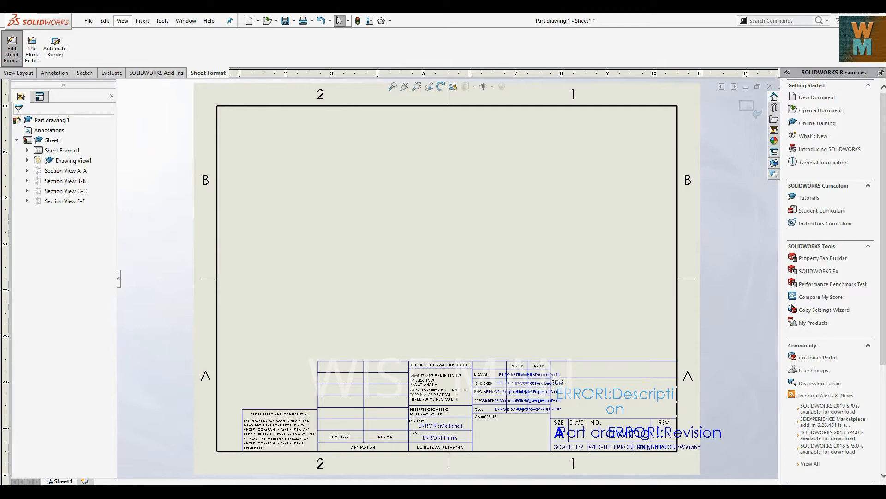
{"action": "left_click", "coordinate": [620, 434]}
{"action": "key", "text": "Delete"}
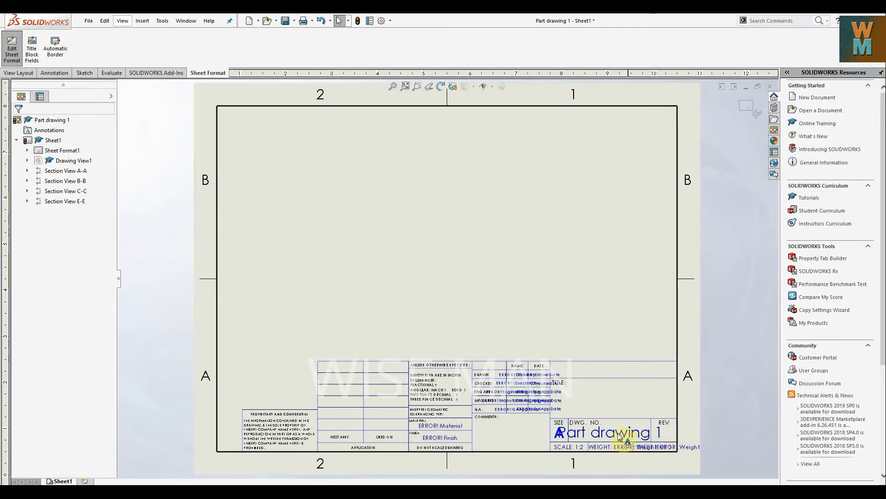
{"action": "left_click", "coordinate": [669, 448]}
{"action": "key", "text": "Delete"}
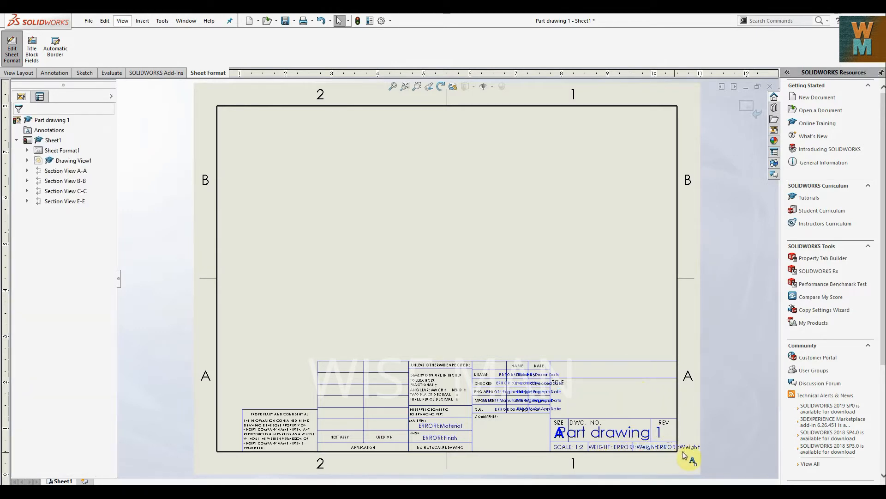
{"action": "left_click", "coordinate": [639, 447]}
{"action": "key", "text": "Delete"}
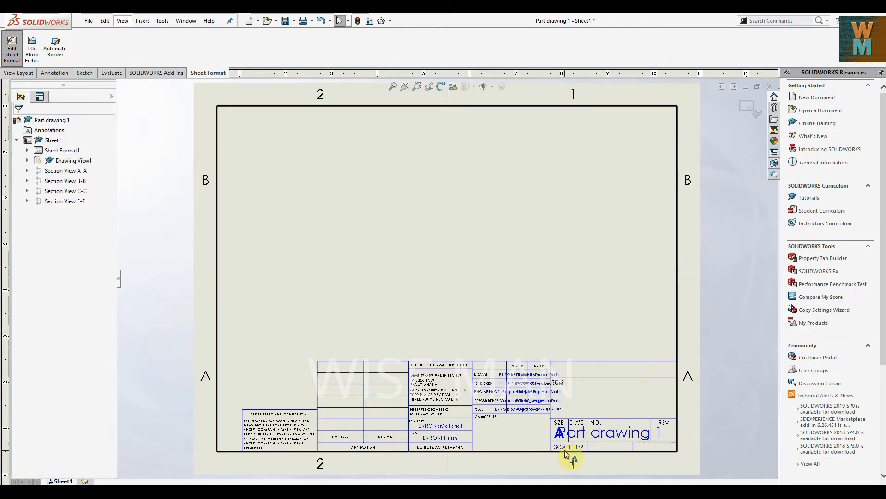
{"action": "left_click", "coordinate": [561, 434]}
{"action": "key", "text": "Delete"}
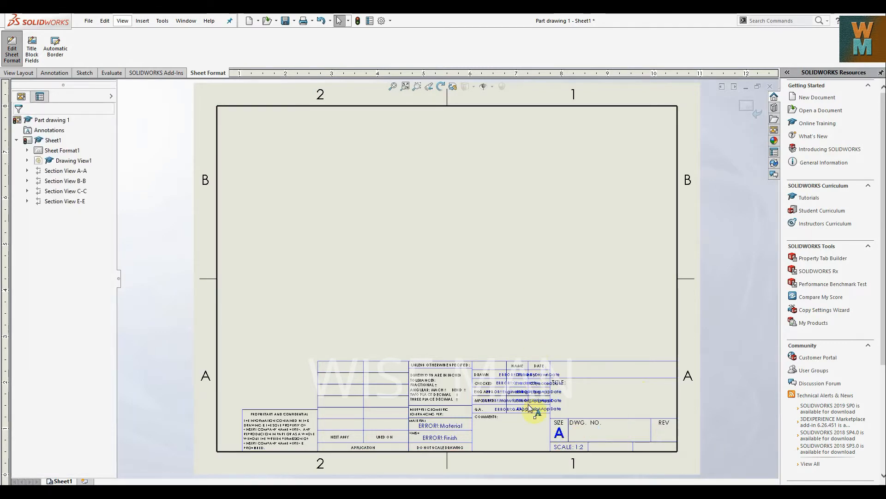
Delete the placeholder texts in the title block's approval name and date cells and material and finish fields, and finish editing the sheet format
{"action": "left_click", "coordinate": [542, 410]}
{"action": "key", "text": "Delete"}
{"action": "left_click", "coordinate": [517, 409]}
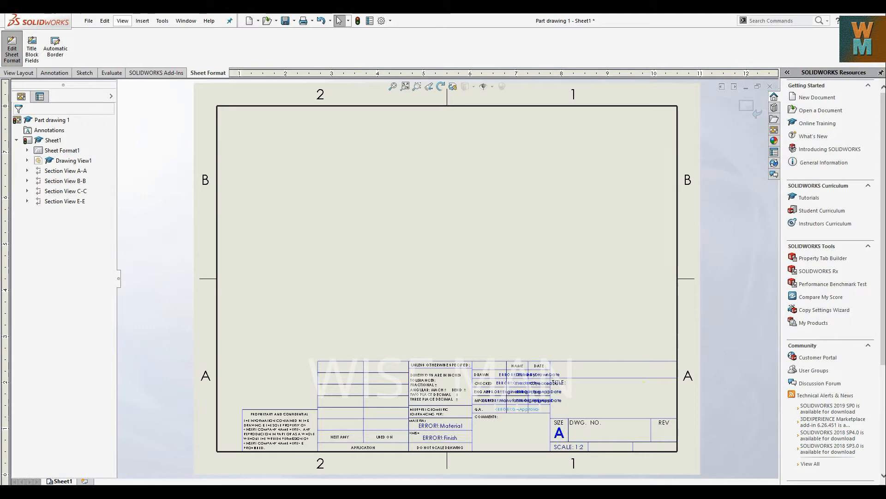
{"action": "key", "text": "Delete"}
{"action": "left_click", "coordinate": [525, 399]}
{"action": "key", "text": "Delete"}
{"action": "key", "text": "Delete"}
{"action": "left_click", "coordinate": [452, 446]}
{"action": "key", "text": "Delete"}
{"action": "left_click", "coordinate": [517, 395]}
{"action": "key", "text": "Delete"}
{"action": "left_click", "coordinate": [514, 396]}
{"action": "key", "text": "Delete"}
{"action": "left_click", "coordinate": [513, 385]}
{"action": "key", "text": "Delete"}
{"action": "left_click", "coordinate": [514, 385]}
{"action": "key", "text": "Delete"}
{"action": "left_click", "coordinate": [512, 374]}
{"action": "key", "text": "Delete"}
{"action": "left_click", "coordinate": [547, 374]}
{"action": "key", "text": "Delete"}
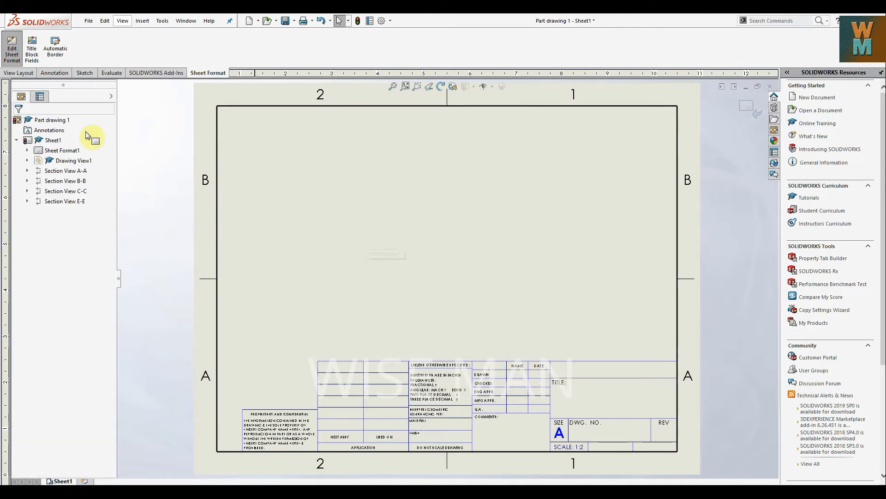
{"action": "left_click", "coordinate": [12, 49]}
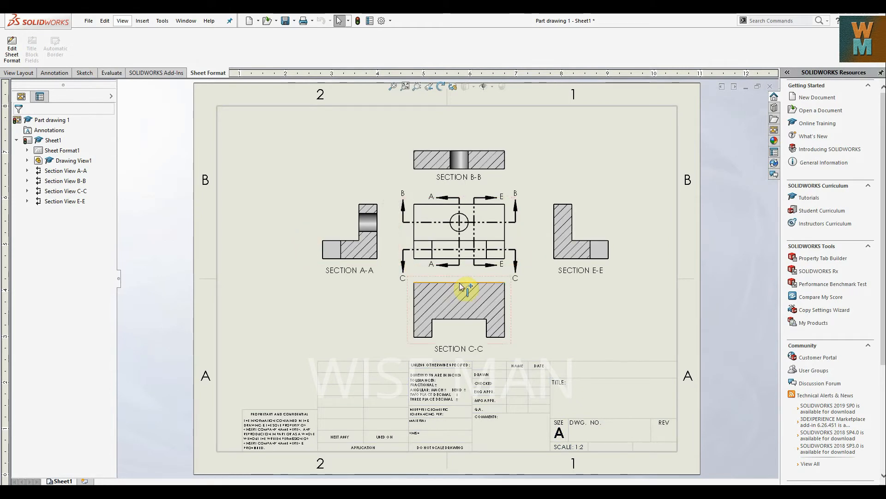